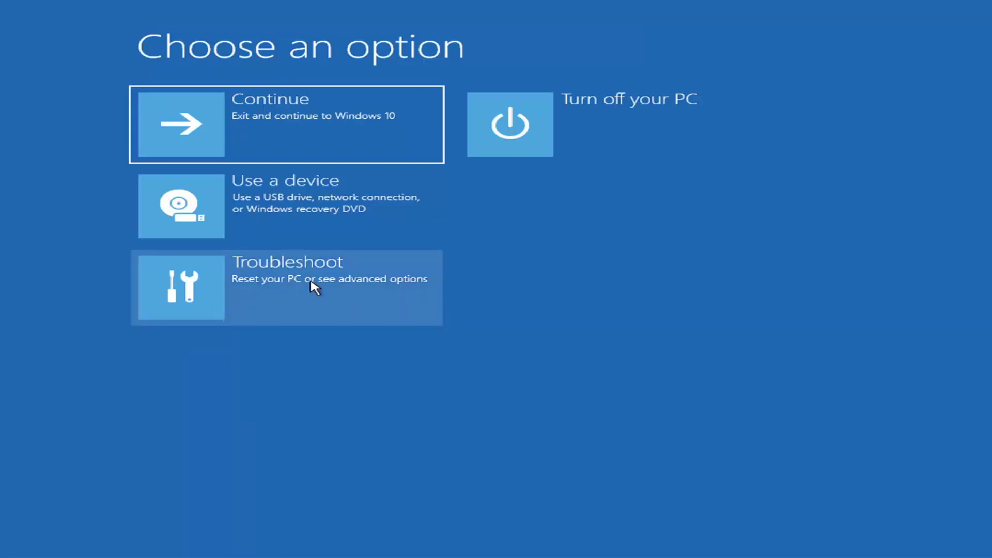
# Go through Troubleshoot to the Advanced options page with its six recovery tools.
pyautogui.click(373, 295)
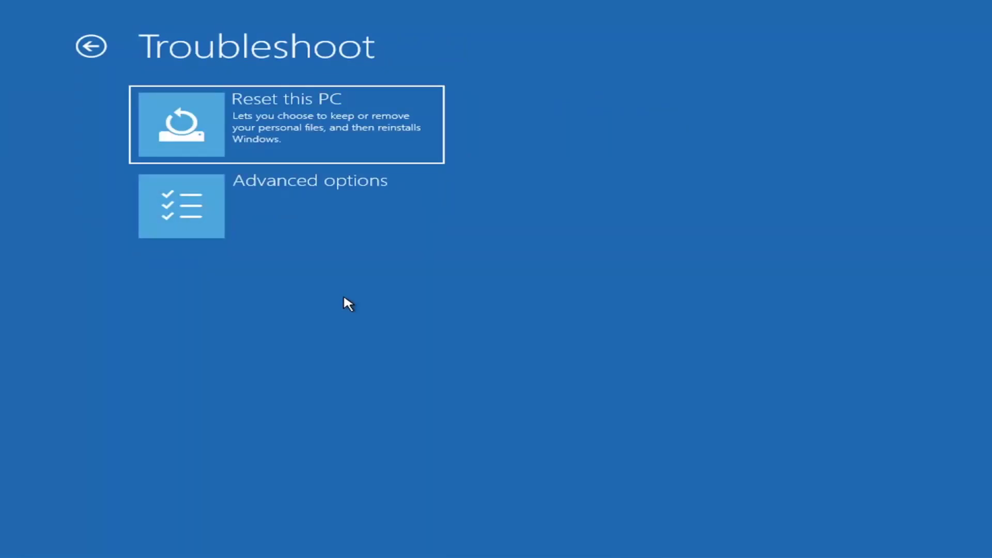
pyautogui.click(308, 210)
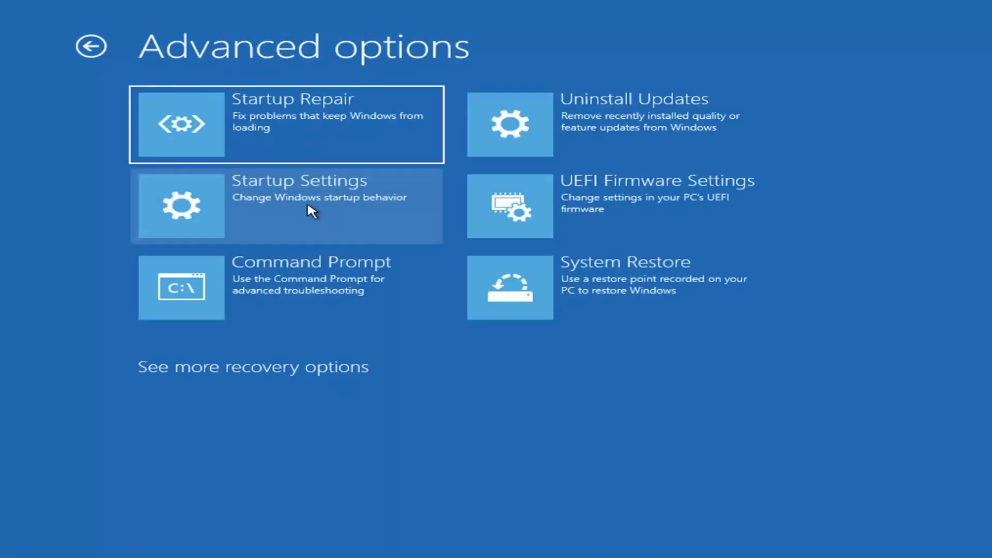
# Run Startup Repair and let it diagnose the PC.
pyautogui.click(270, 134)
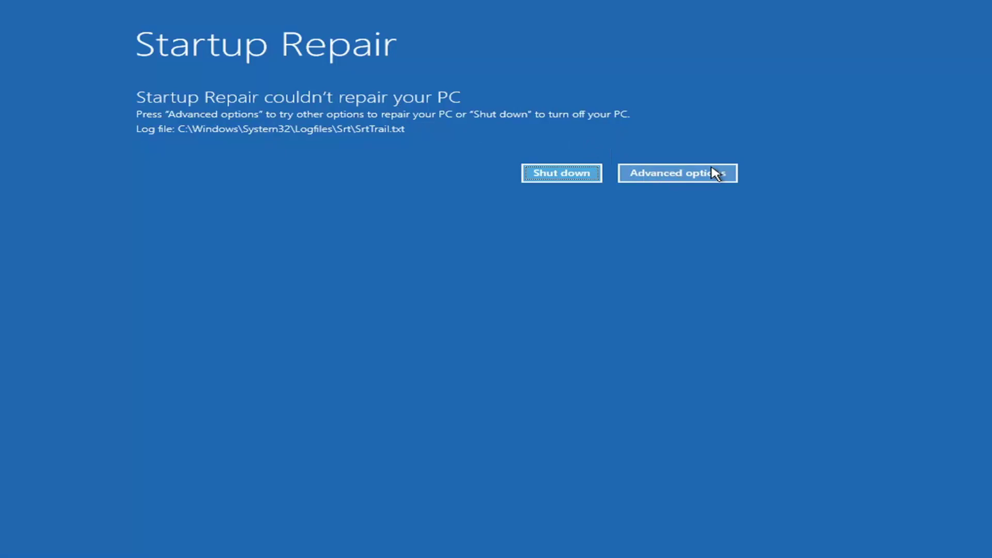
# Leave the failed repair and reach Startup Settings via Troubleshoot and Advanced options.
pyautogui.click(688, 176)
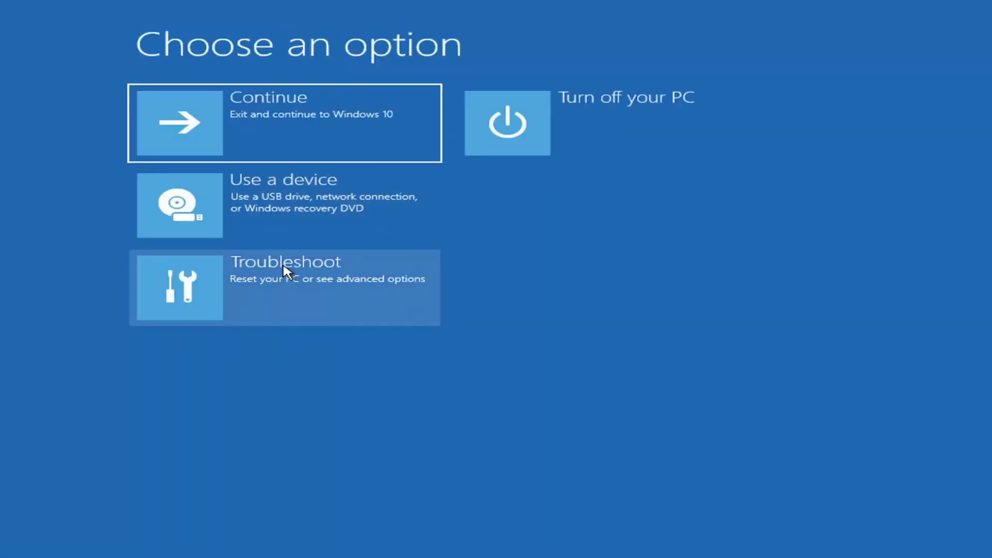
pyautogui.click(246, 292)
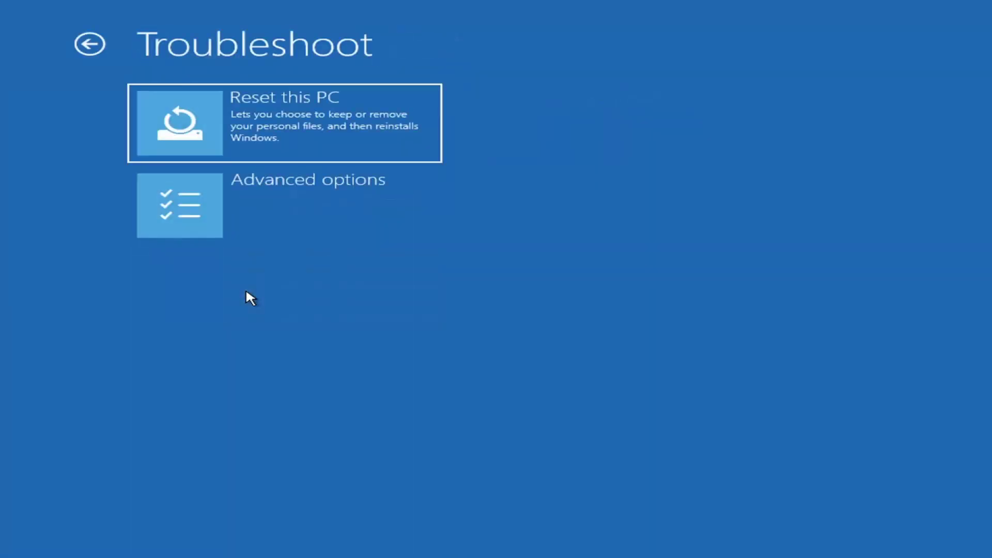
pyautogui.click(256, 210)
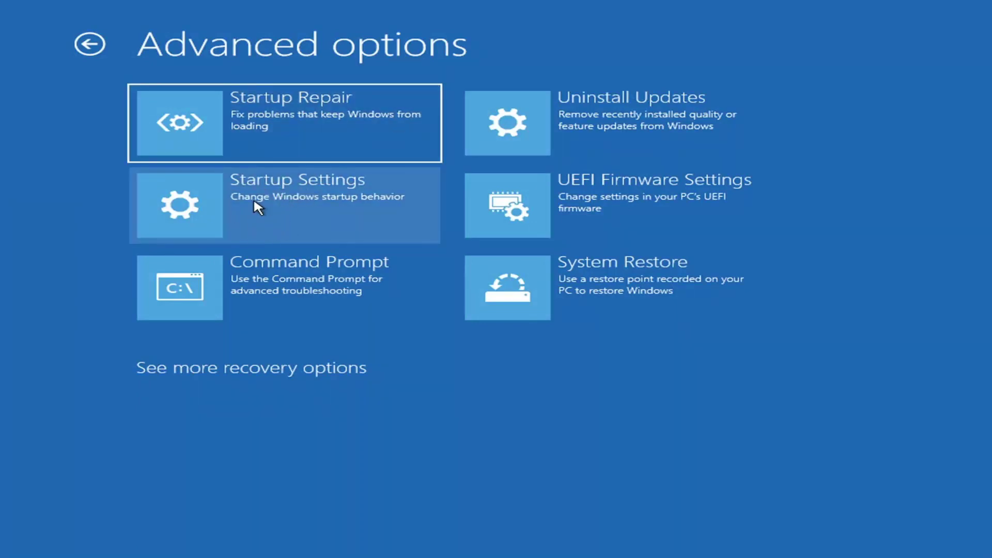
pyautogui.click(253, 201)
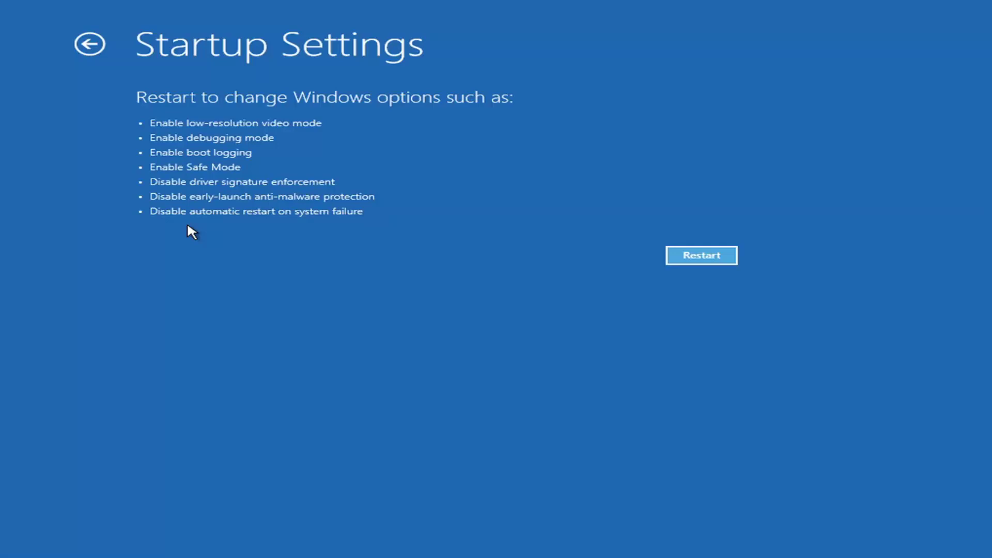
# View the Uninstall Updates choices, then return to Advanced options.
pyautogui.click(80, 45)
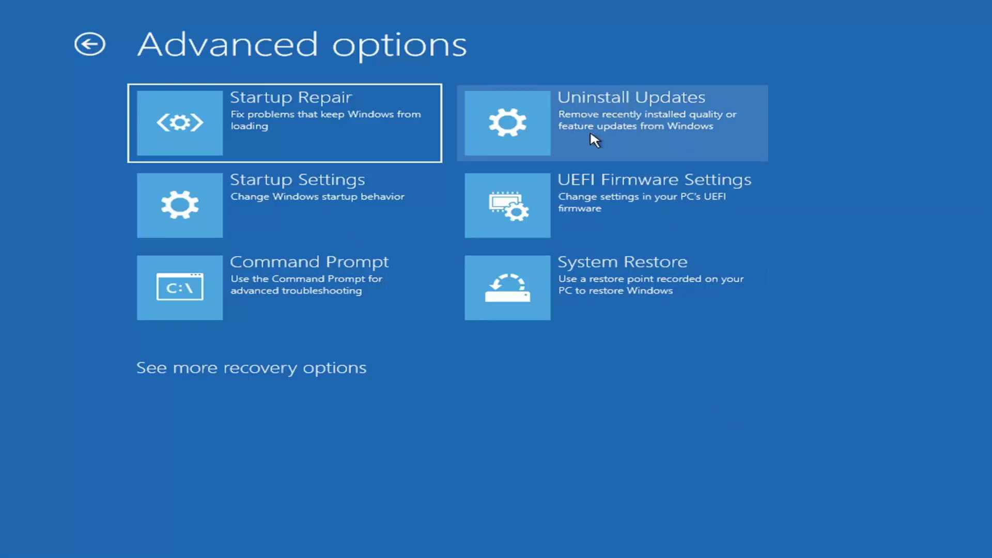
pyautogui.click(578, 122)
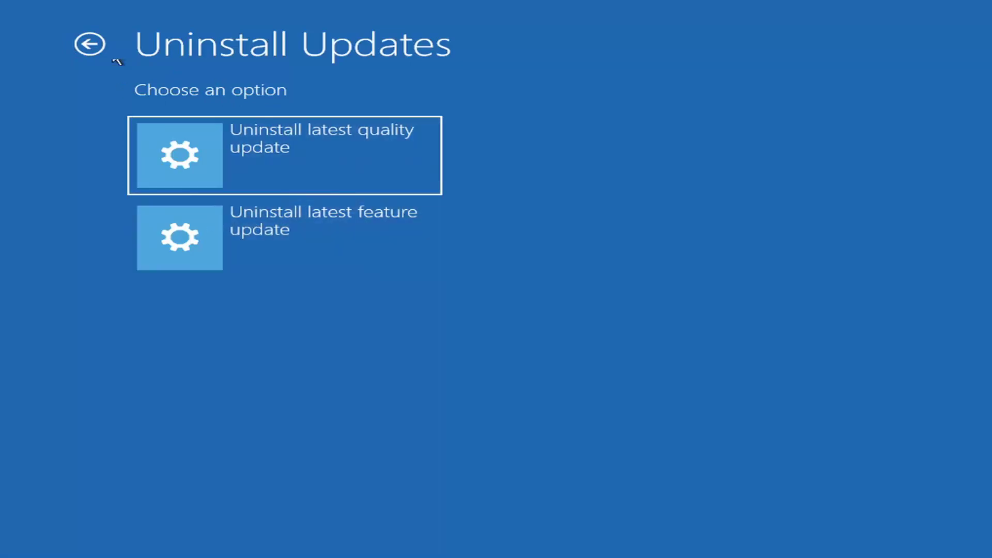
pyautogui.click(94, 41)
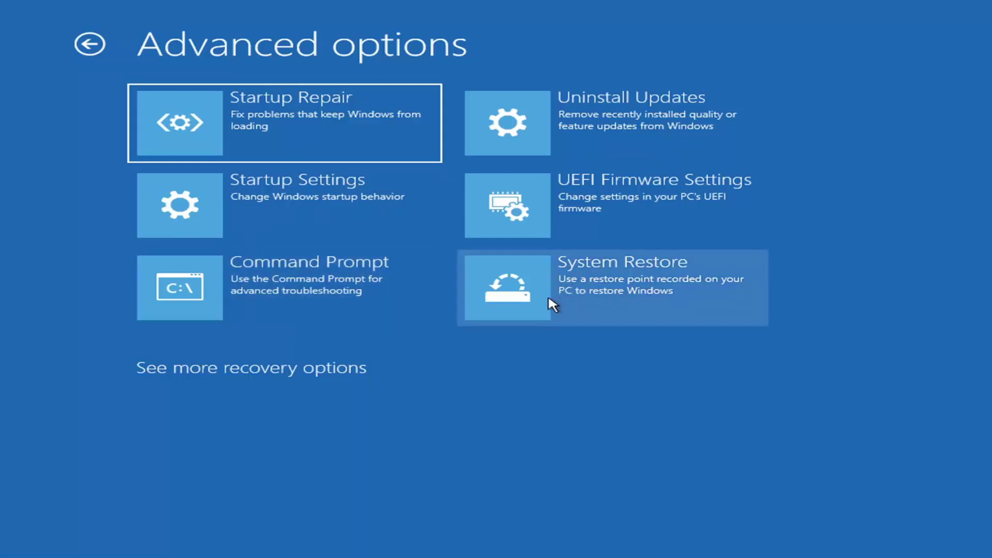
# Set up System Restore with the 7/9/2021 'Before Updates' restore point for drive C:.
pyautogui.click(664, 310)
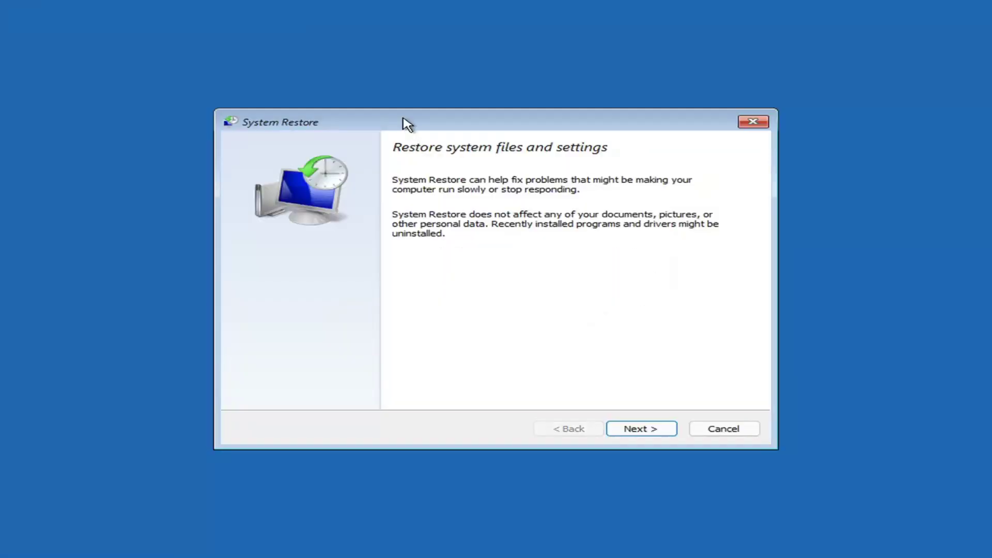
pyautogui.click(630, 429)
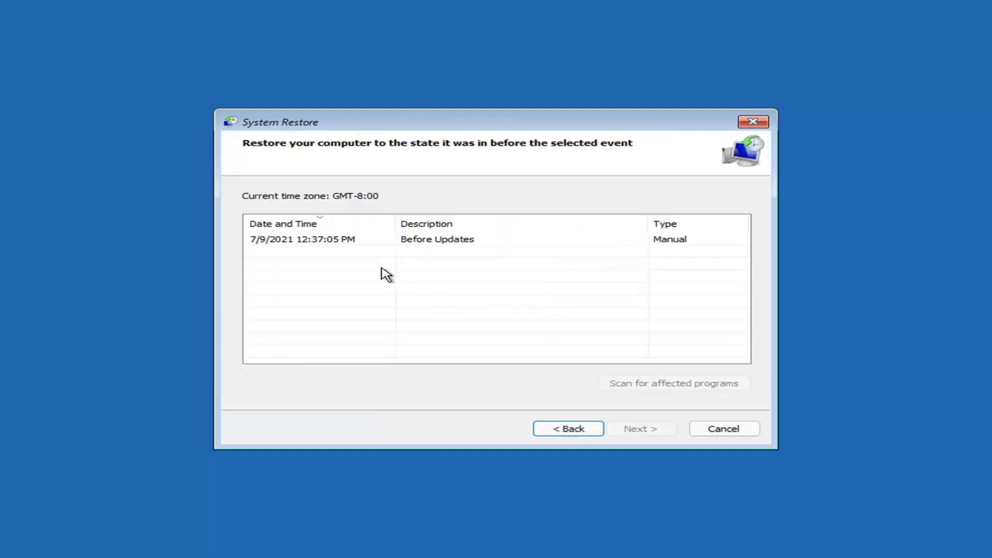
pyautogui.click(310, 243)
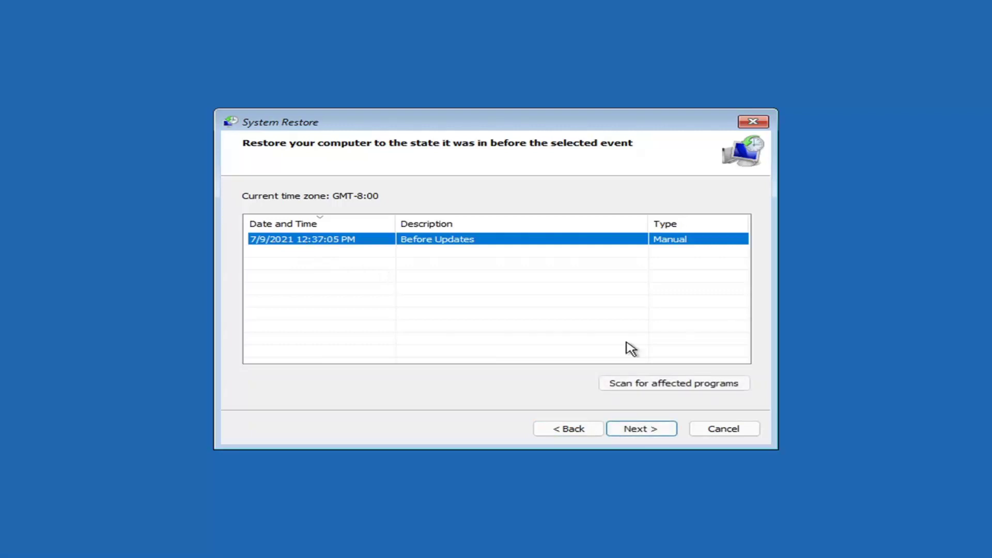
pyautogui.click(654, 433)
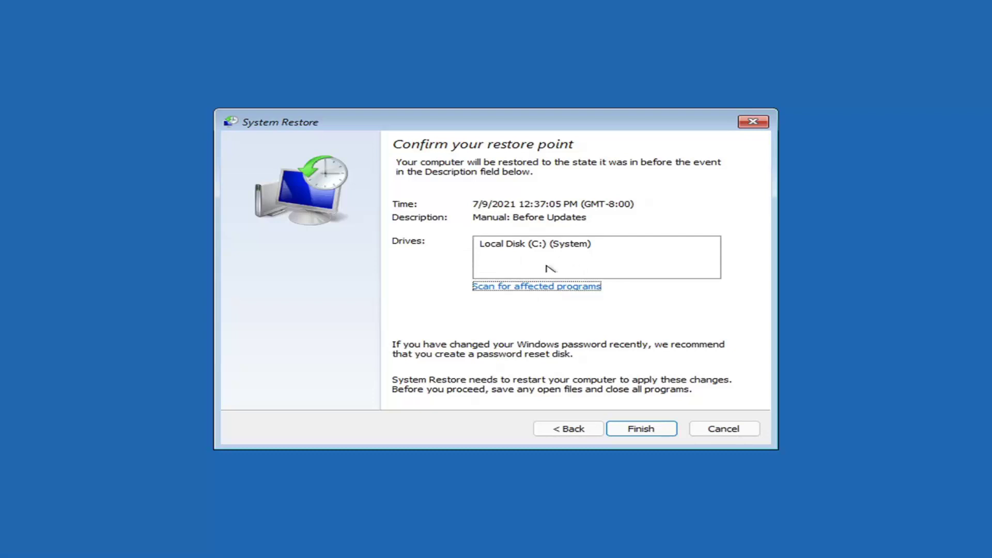
pyautogui.click(641, 431)
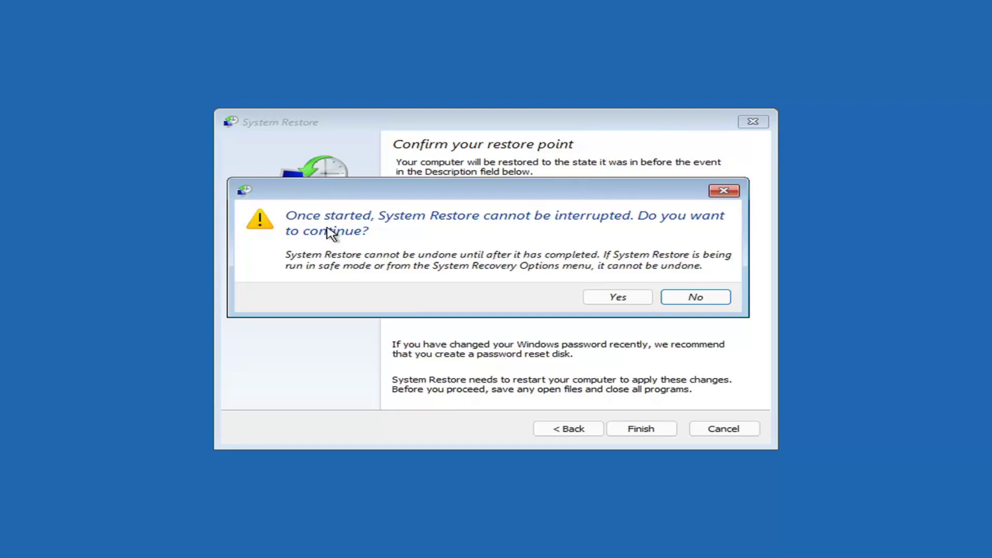
# Confirm the System Restore so it runs and restarts the PC.
pyautogui.click(620, 303)
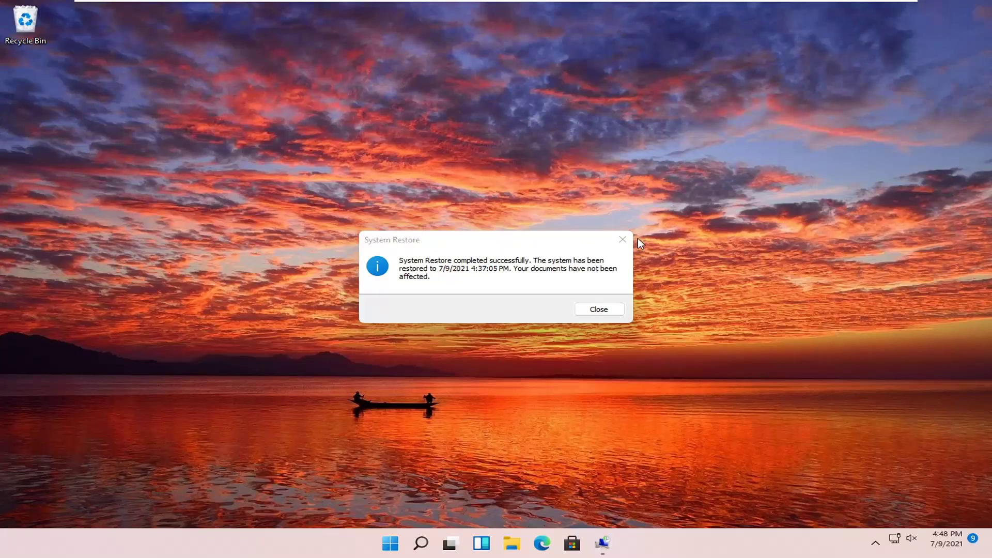
# Dismiss the System Restore completed-successfully message.
pyautogui.click(623, 240)
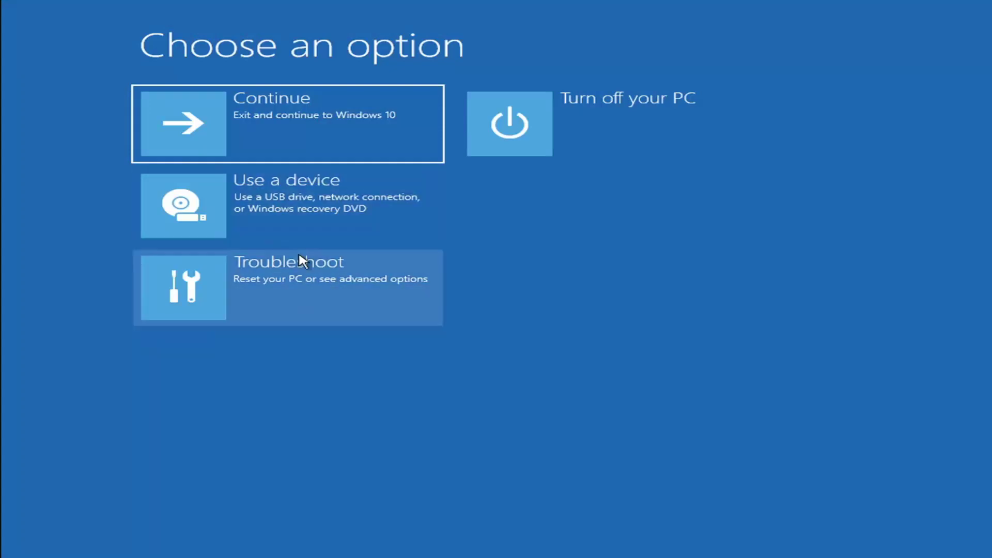
# Reach the Reset this PC page offering Keep my files or Remove everything.
pyautogui.click(283, 290)
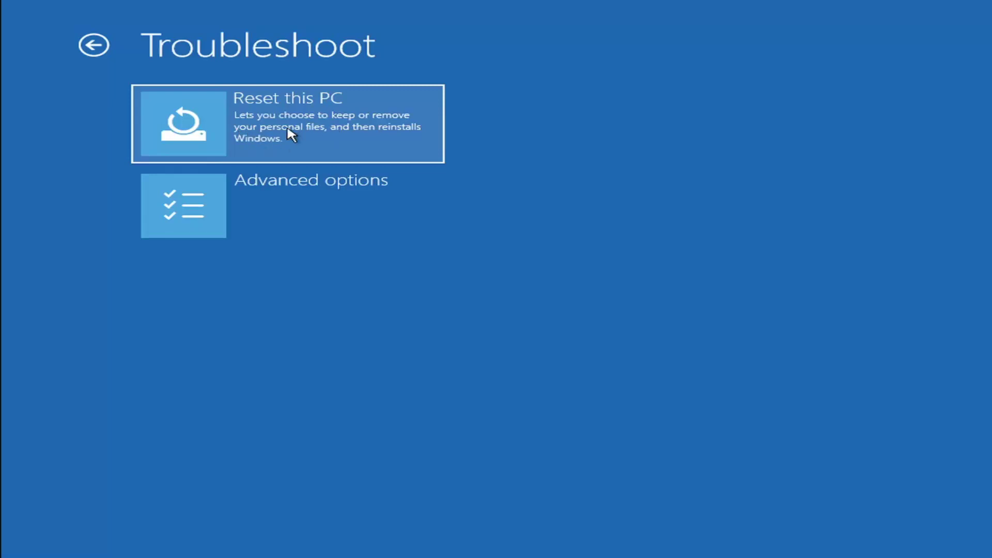
pyautogui.click(325, 138)
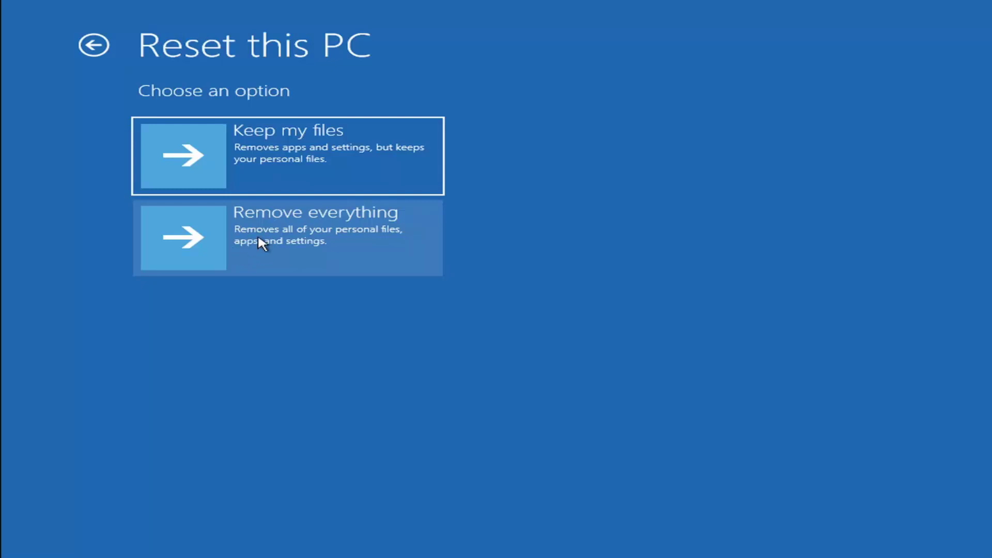
pyautogui.click(279, 141)
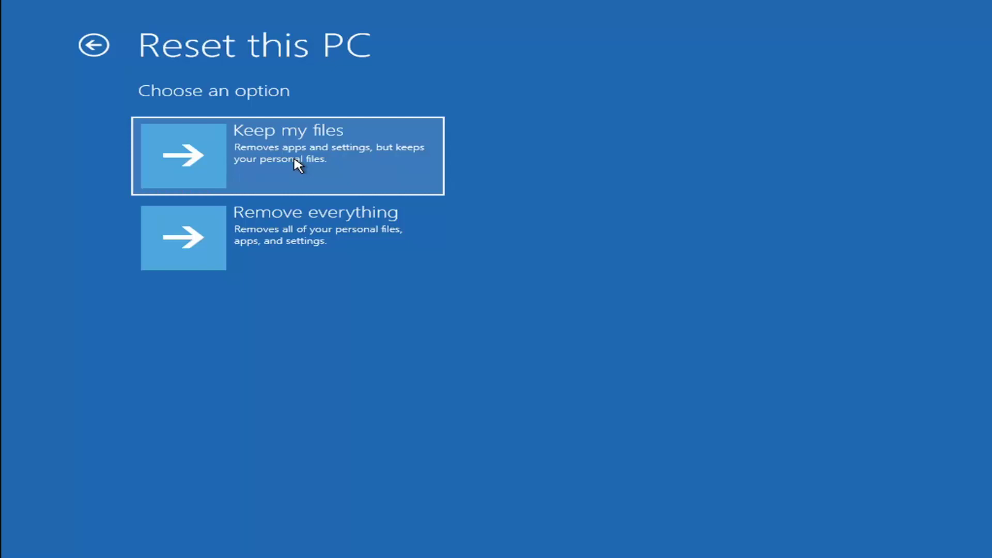
# Open the recovery Command Prompt via Troubleshoot > Advanced options and switch to drive C:.
pyautogui.click(94, 46)
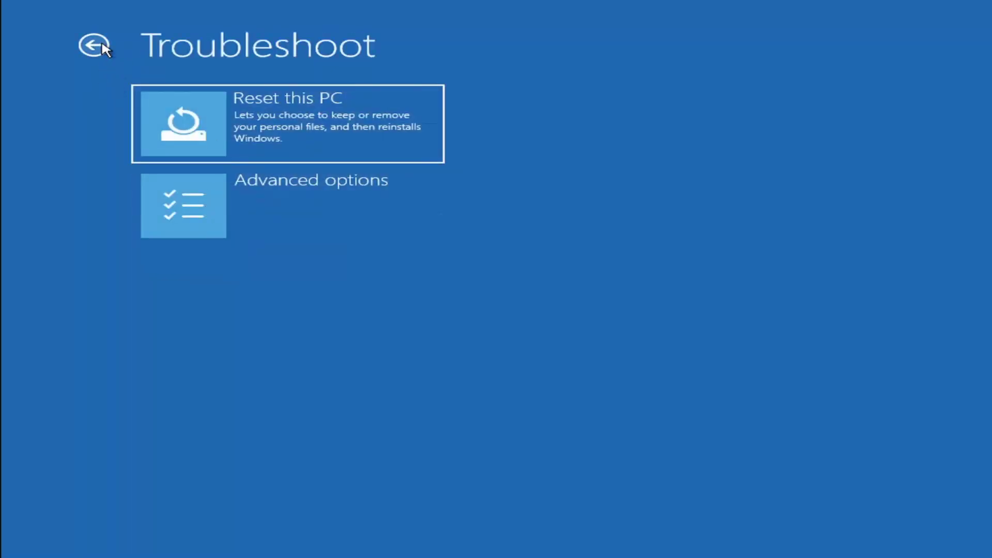
pyautogui.click(102, 44)
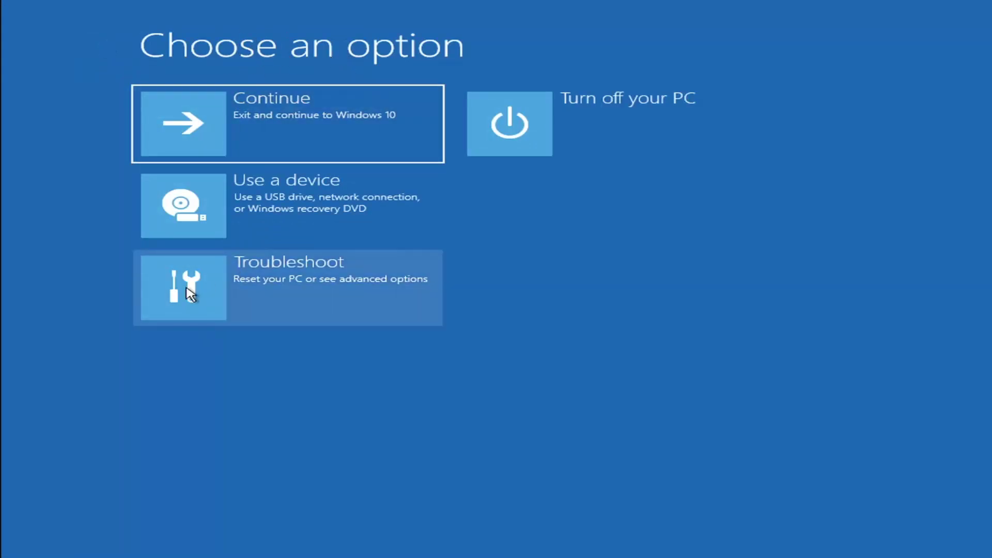
pyautogui.click(299, 287)
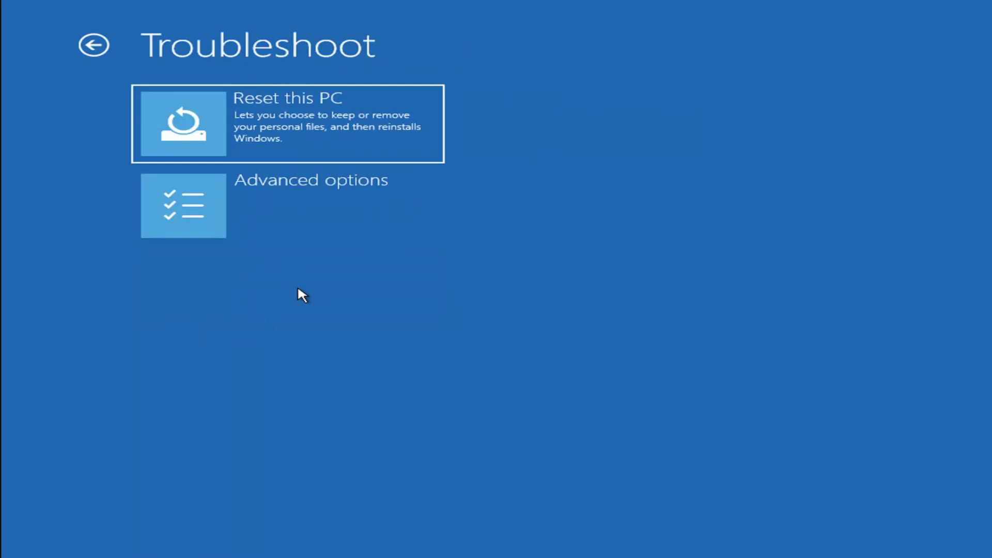
pyautogui.click(296, 211)
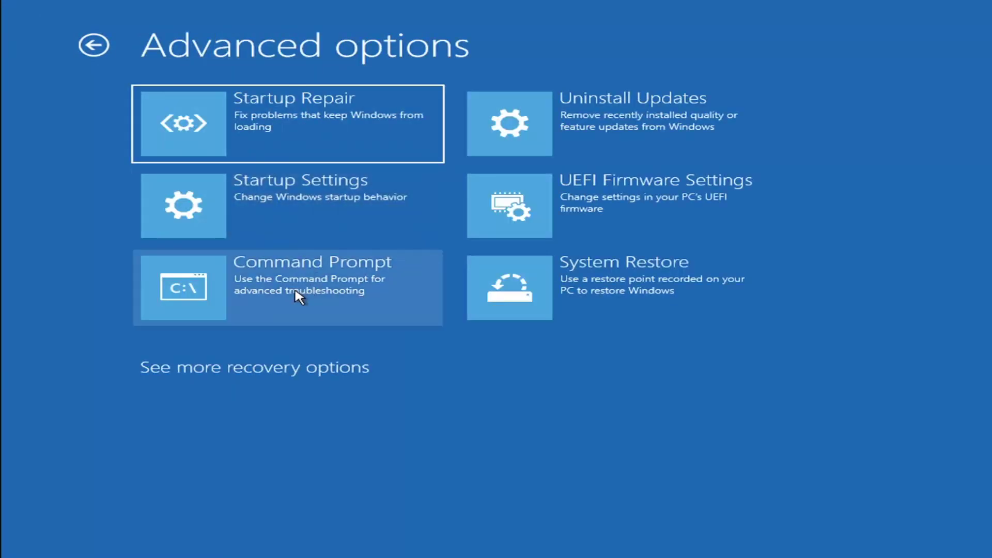
pyautogui.click(247, 292)
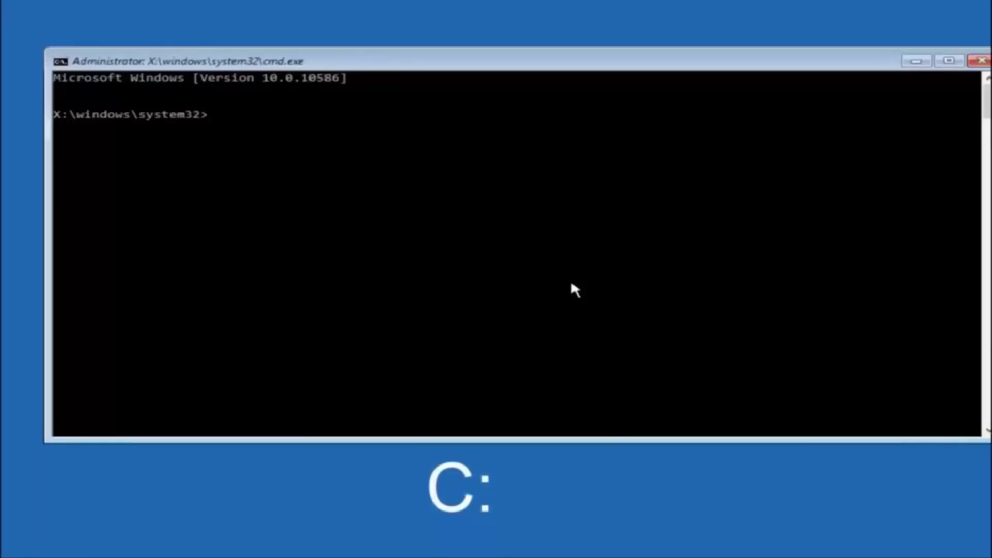
pyautogui.write('c:')
pyautogui.press('Return')
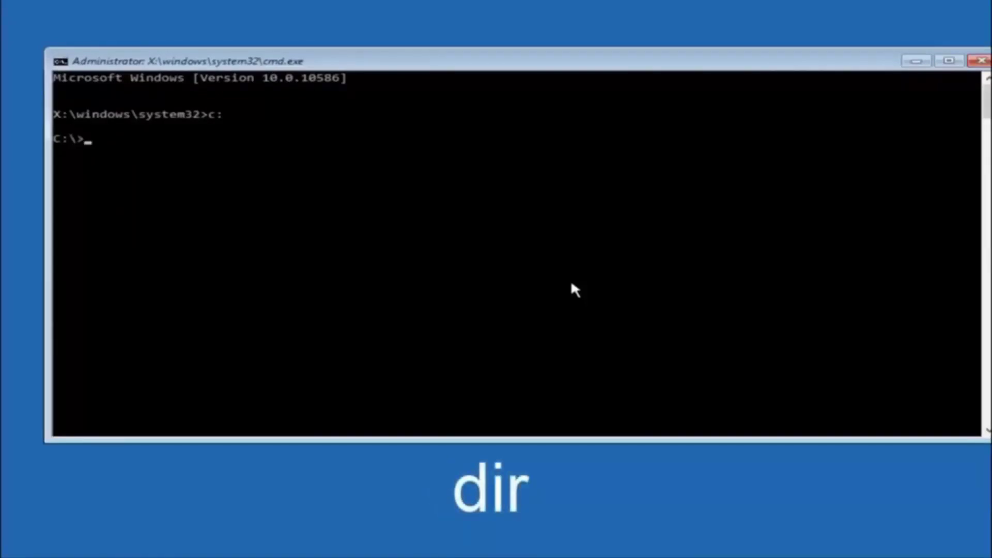
# List the C:\ folders with dir and begin entering cd \windows.
pyautogui.write('dir')
pyautogui.press('Return')
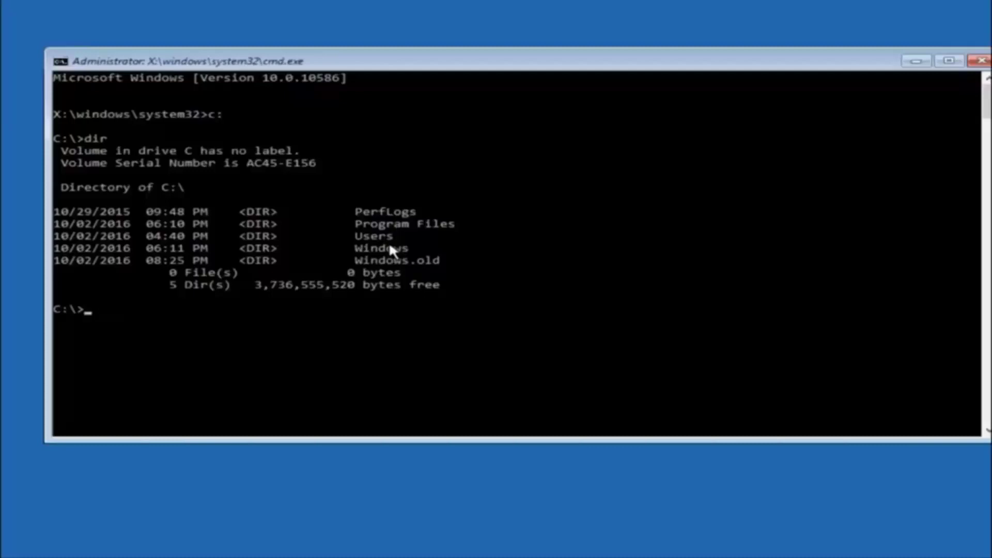
# Enter the partial command 'cd \windows' at the C:\ prompt without running it yet.
pyautogui.write('cd \\windows\\system32\\config')
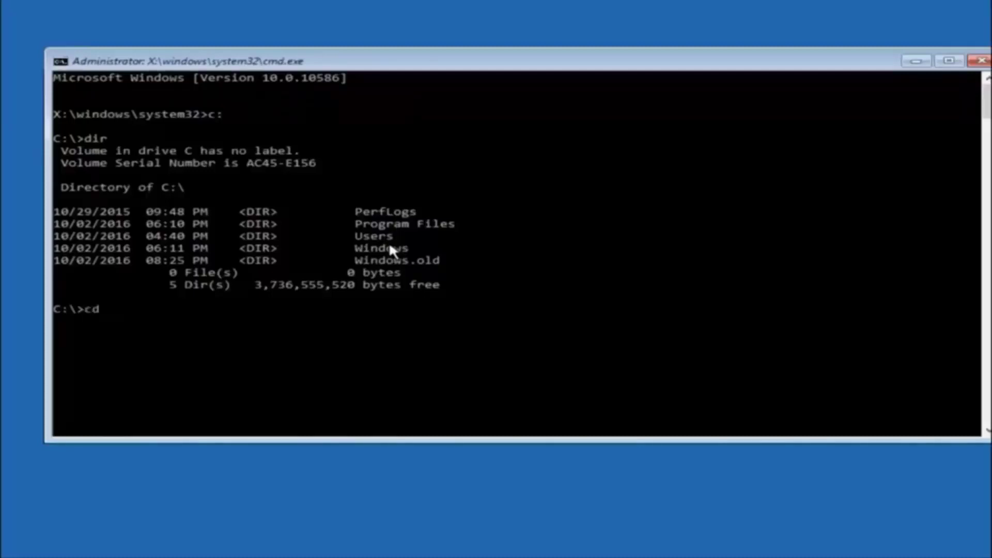
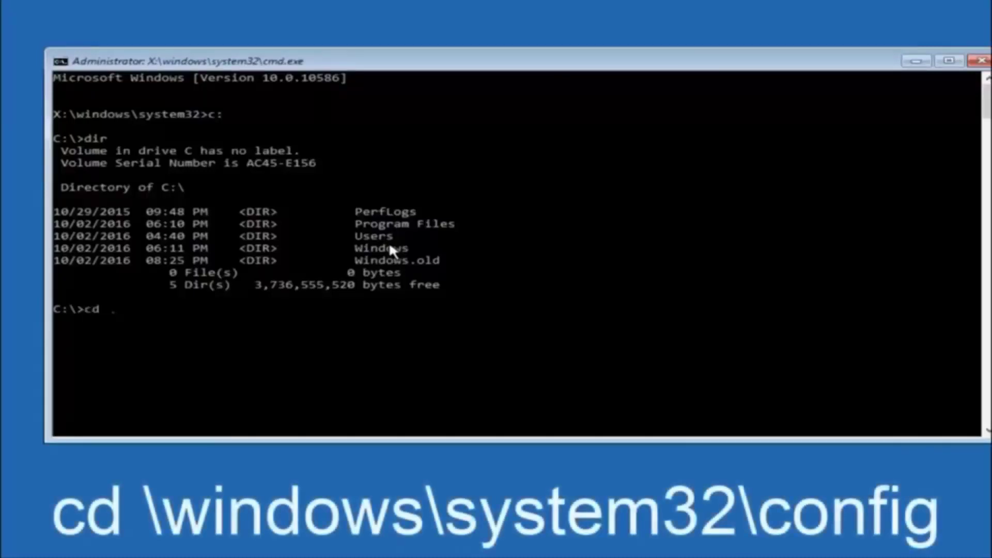
# List the C:\ folders with dir and begin entering cd \windows.
# Enter the partial command 'cd \windows' at the C:\ prompt without running it yet.
pyautogui.write(' \\windows\\system32\\config')
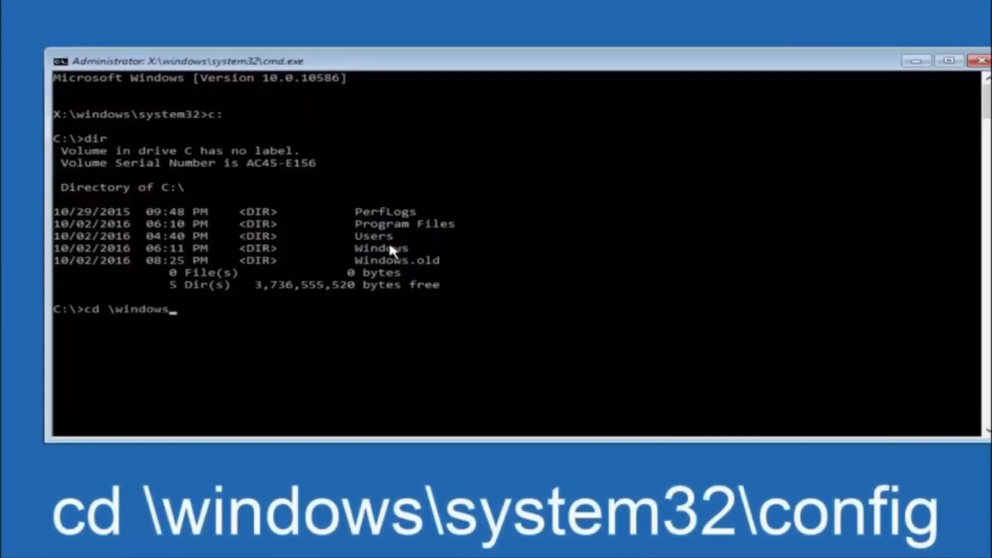
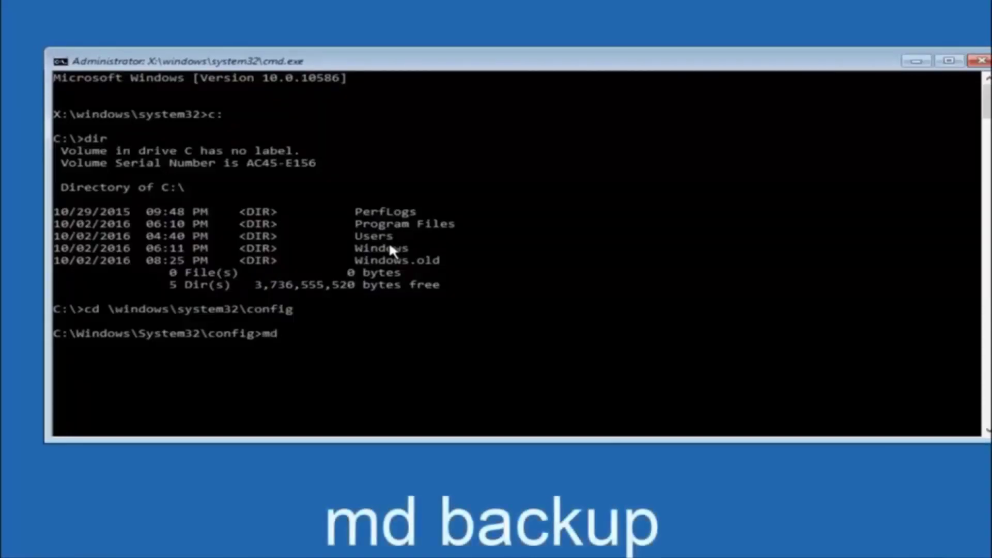
# Enter 'md backup' at the C:\Windows\System32\config prompt without running it.
pyautogui.write('ckup')
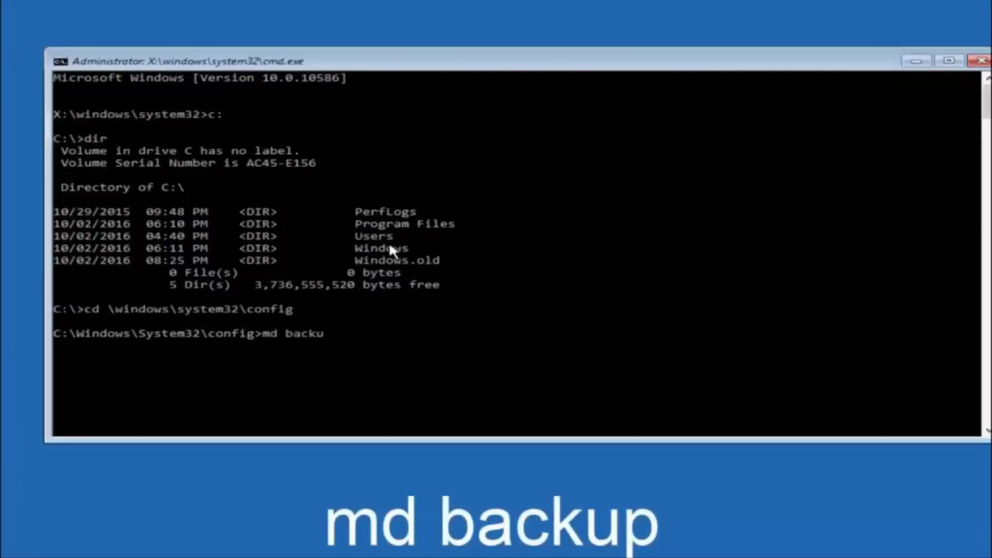
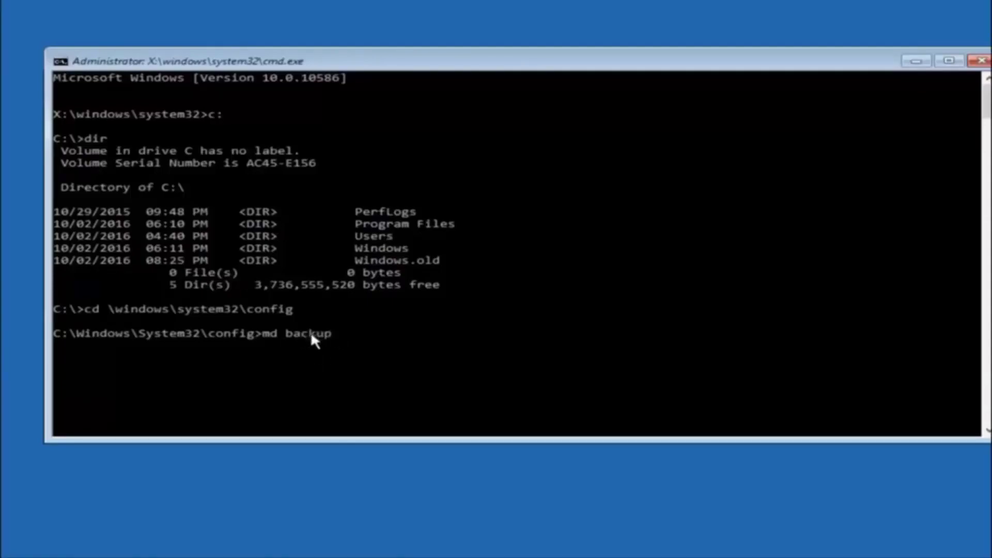
# Run 'md backup' to create a backup folder inside C:\Windows\System32\config.
pyautogui.press('Return')
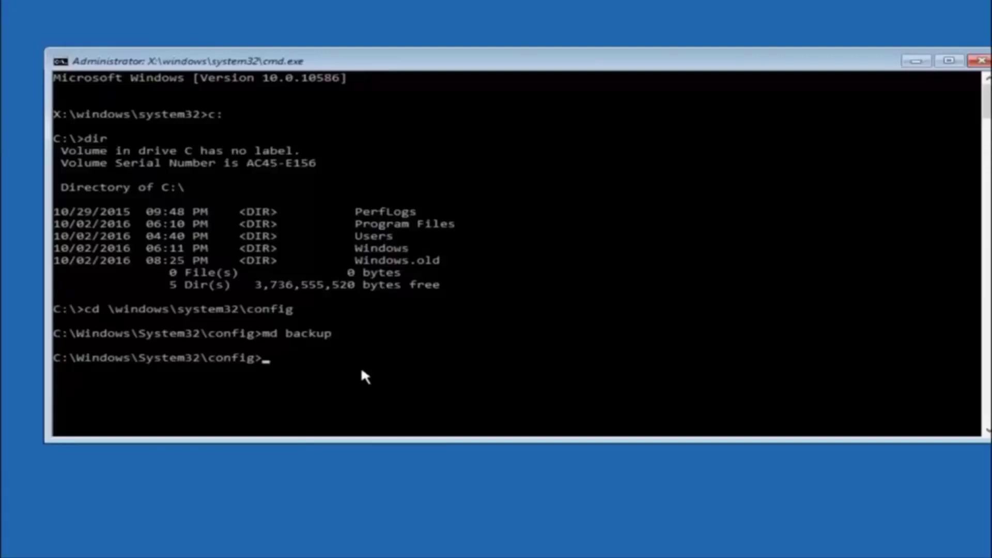
# Run copy *.* backup to copy every file in the config folder into backup.
pyautogui.write('copy')
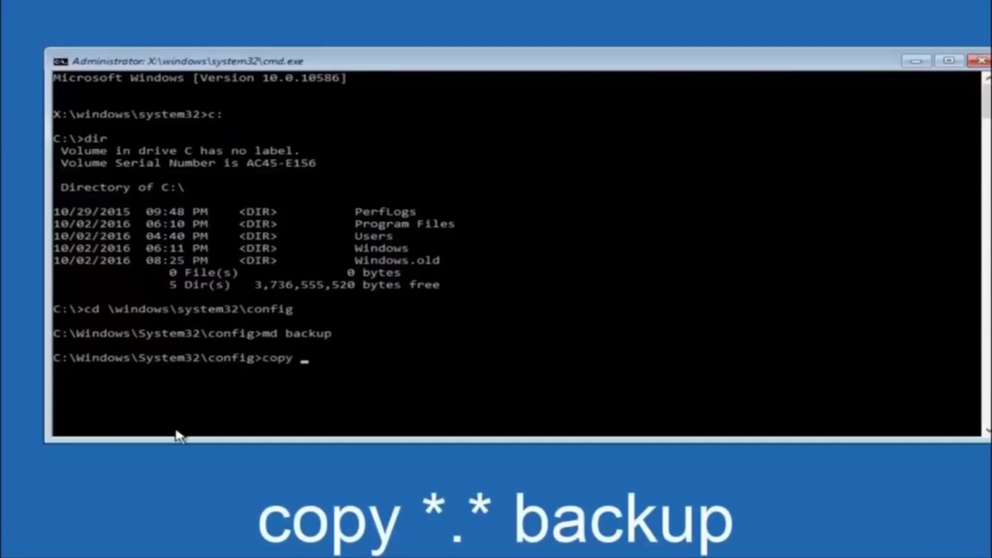
pyautogui.write(' *.* backup')
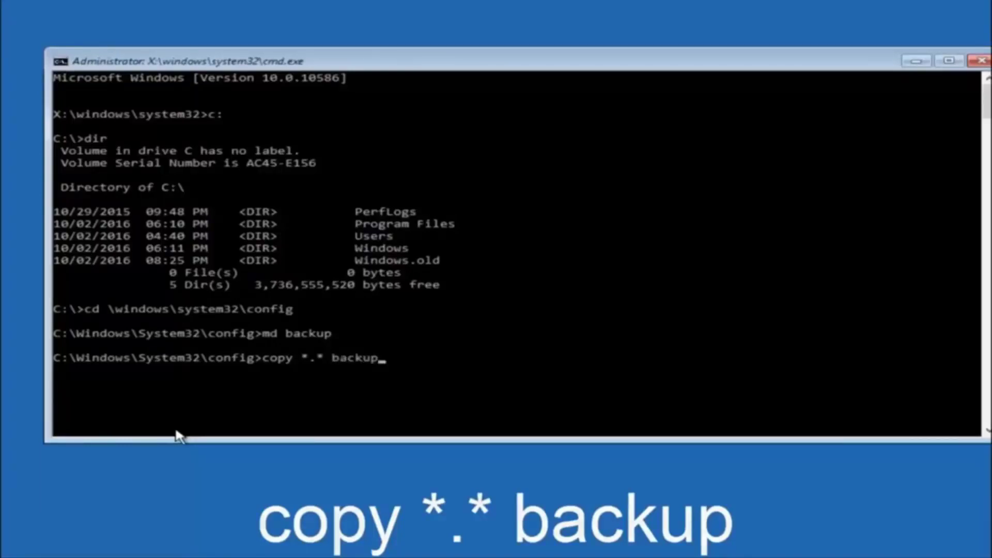
pyautogui.press('Return')
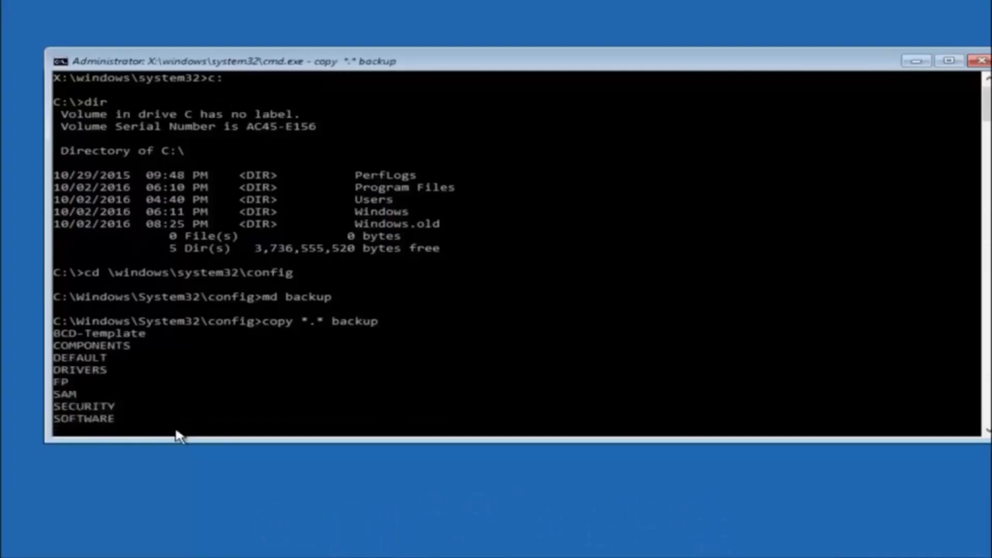
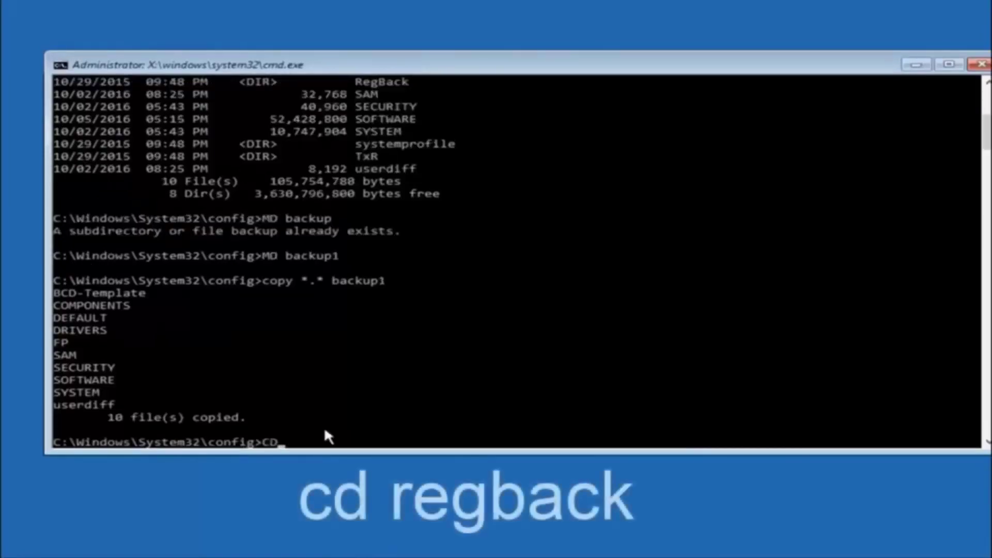
# Switch the working directory from config into its RegBack subfolder with CD regback.
pyautogui.write('D reg')
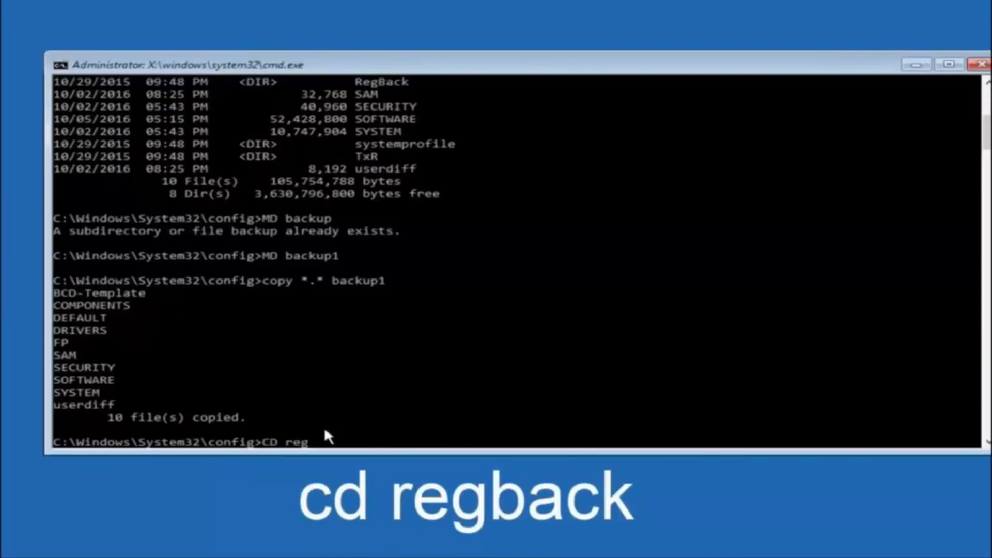
pyautogui.write('ba')
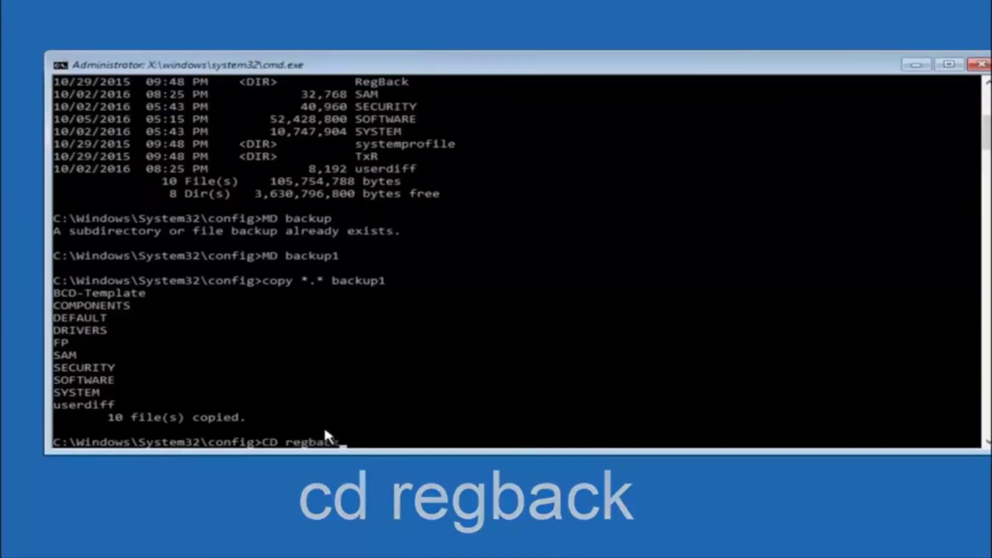
pyautogui.write('ck')
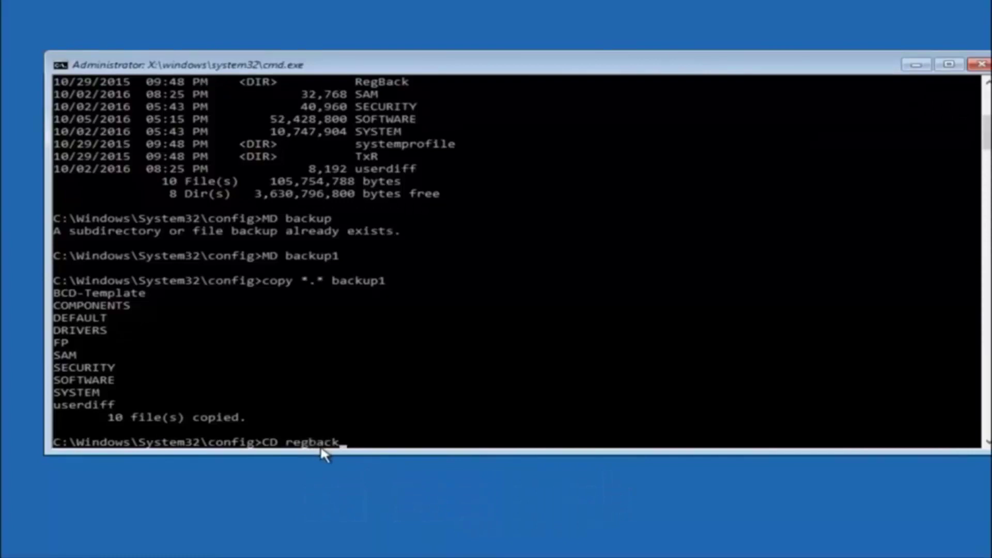
pyautogui.press('Return')
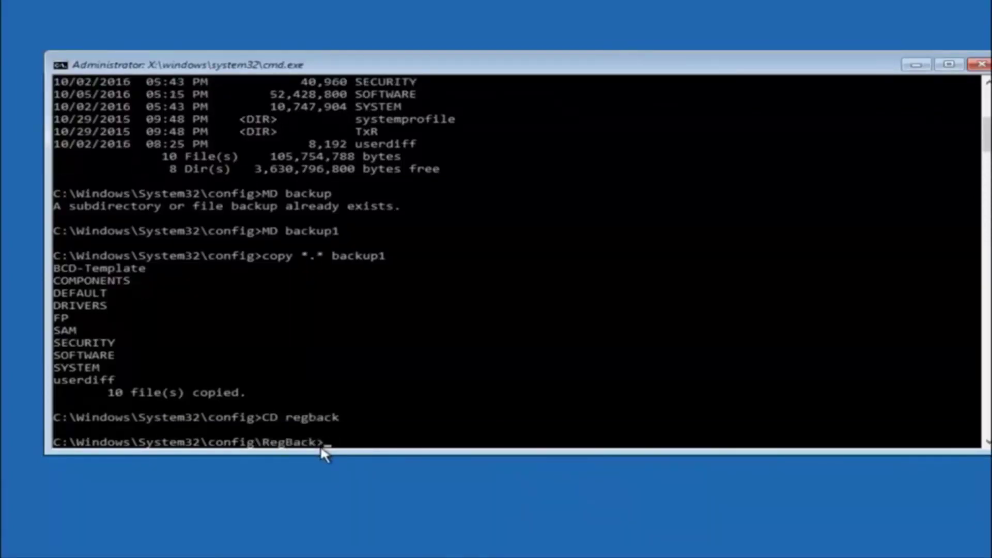
# List RegBack to reveal five 0-byte hives (DEFAULT, SAM, SECURITY, SOFTWARE, SYSTEM), then begin a copy command.
pyautogui.write('dir')
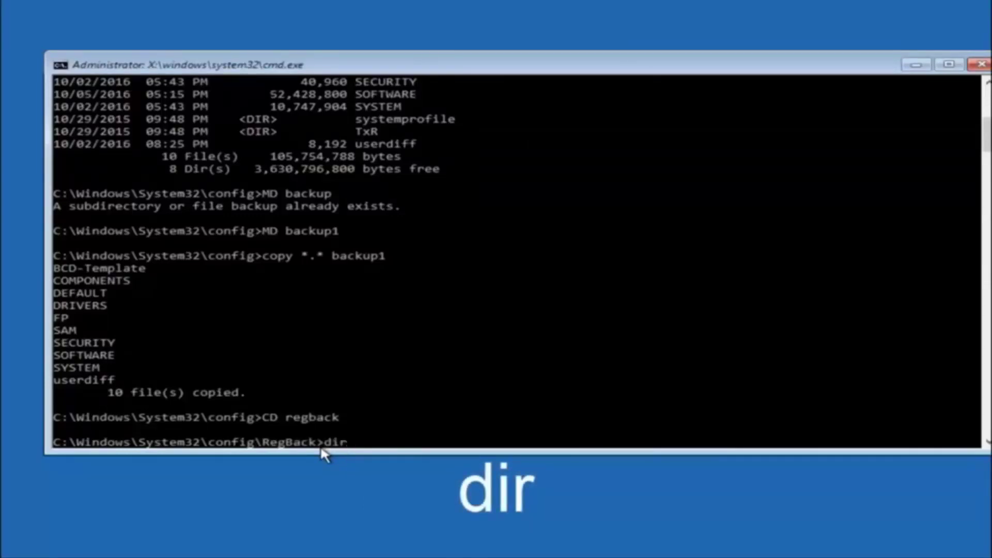
pyautogui.press('Return')
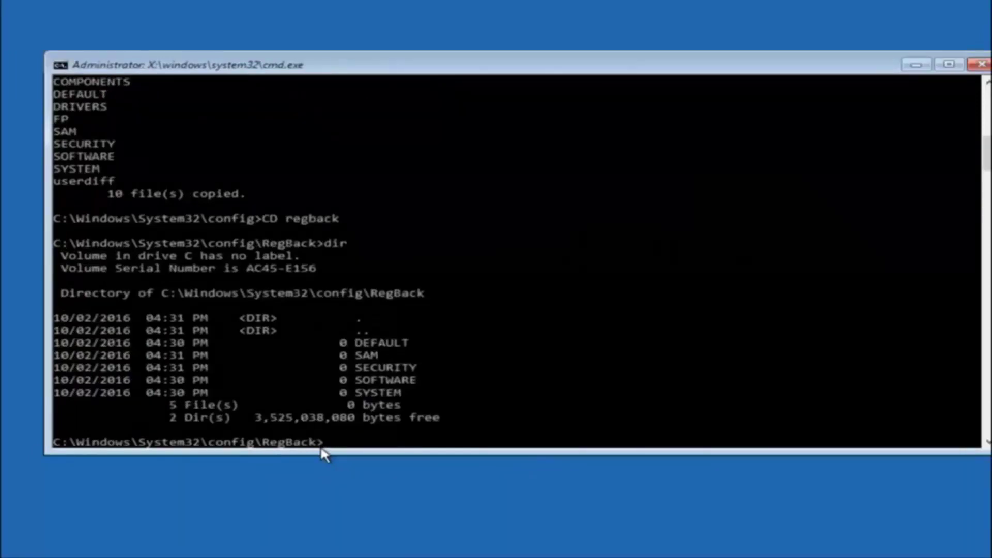
pyautogui.write('copy *.* ..')
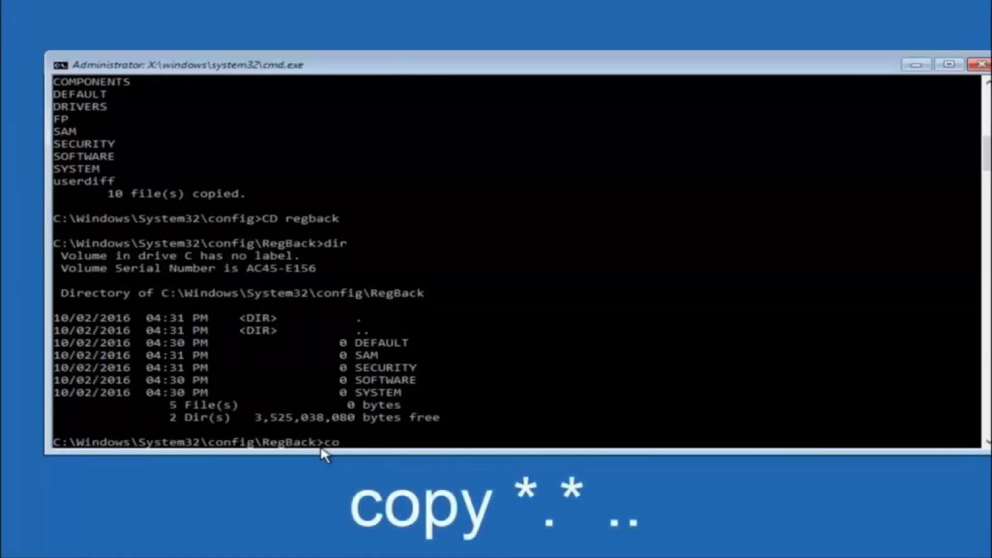
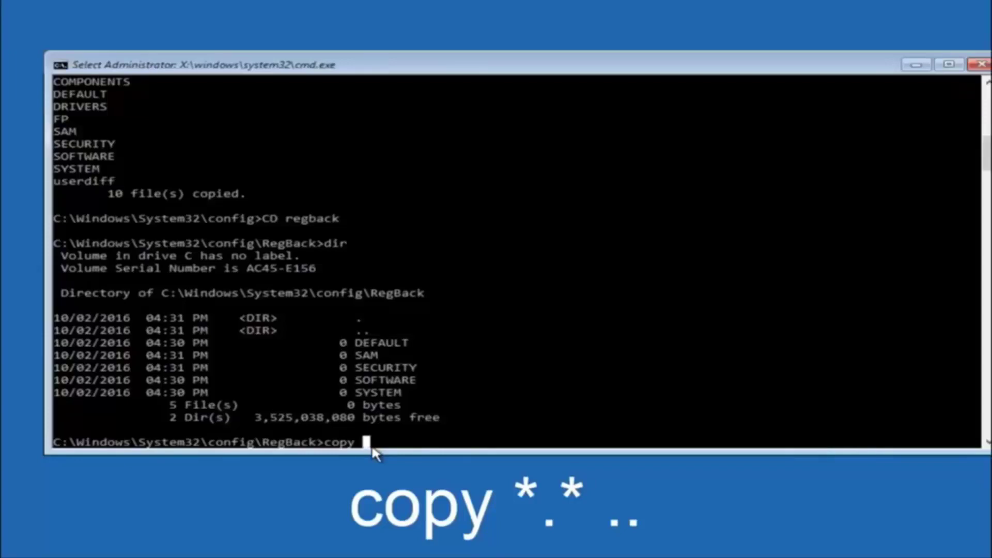
# Begin a copy *.* command at the RegBack prompt to copy every backup hive file.
pyautogui.write('*.')
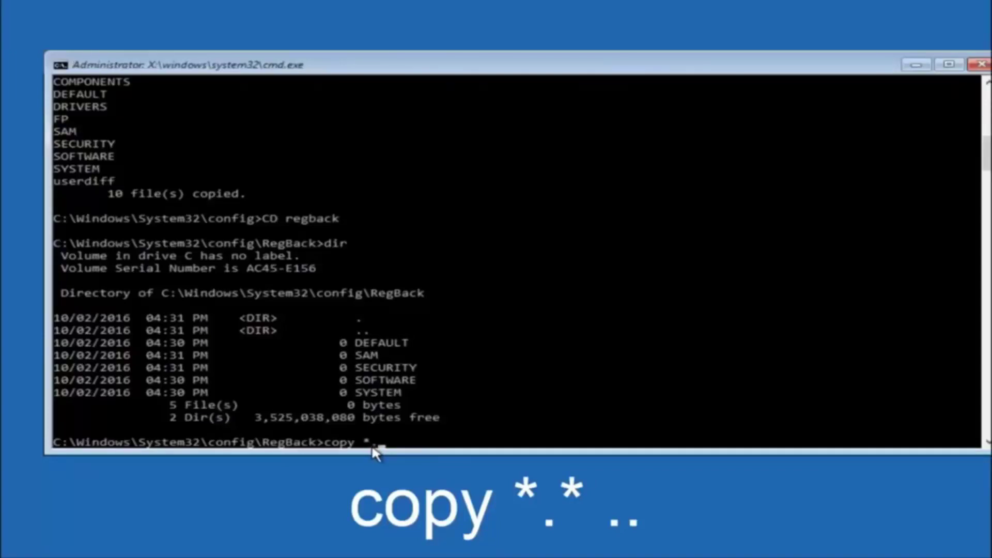
pyautogui.write('*')
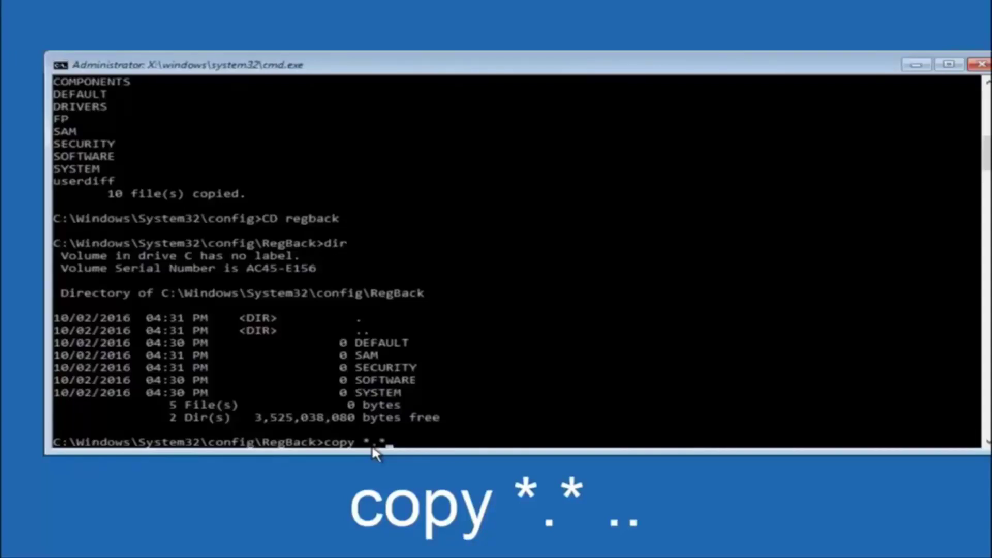
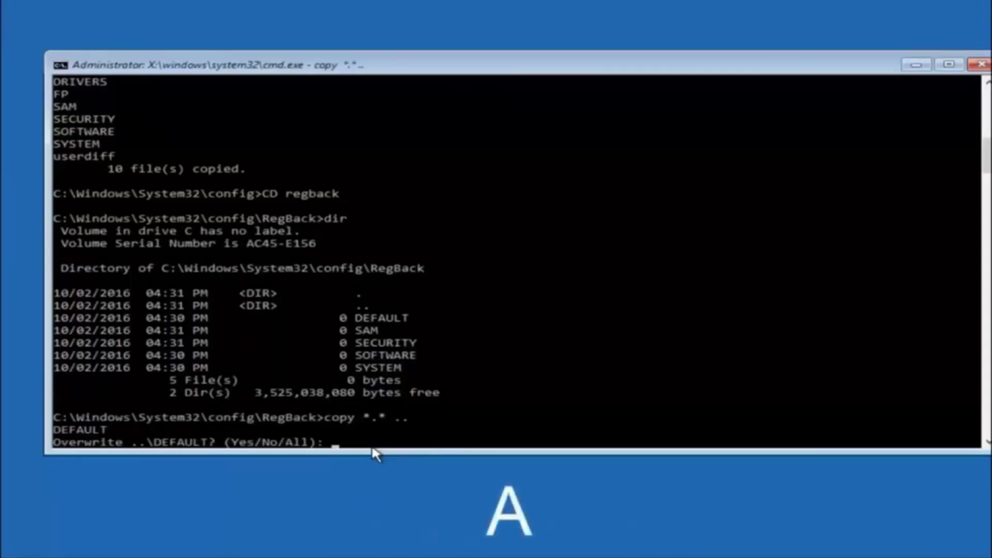
# Answer All to overwrite the five config registry files with the RegBack copies, then close Command Prompt.
pyautogui.write('A')
pyautogui.press('Return')
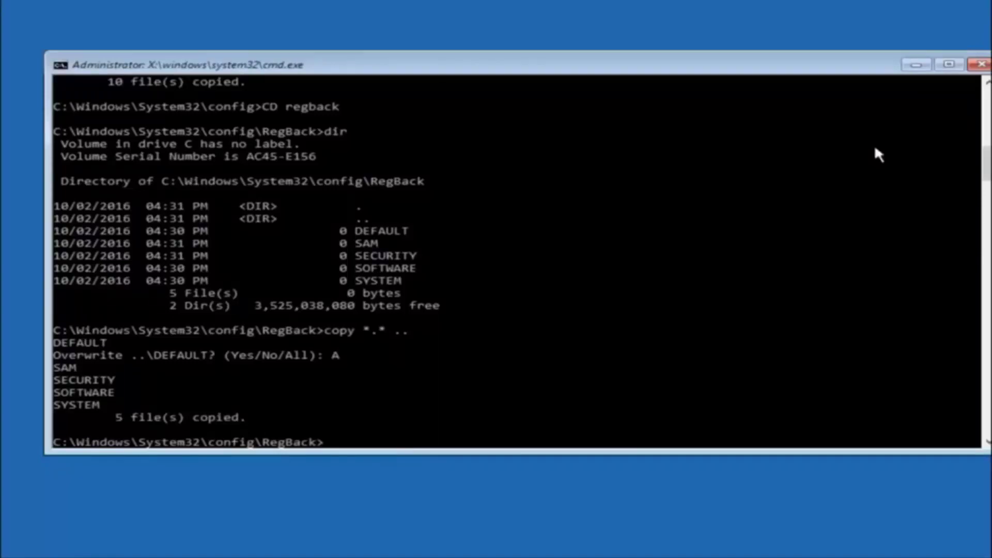
pyautogui.click(981, 65)
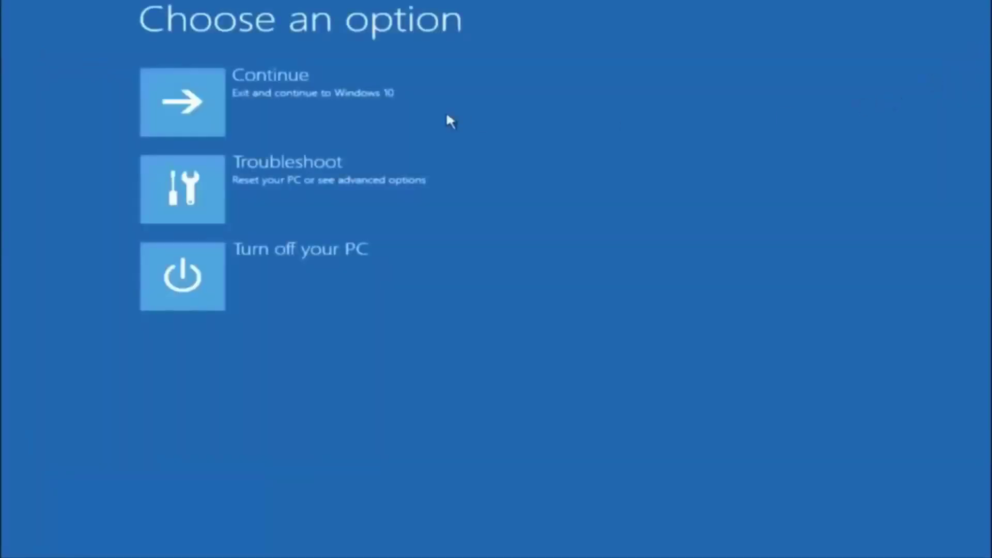